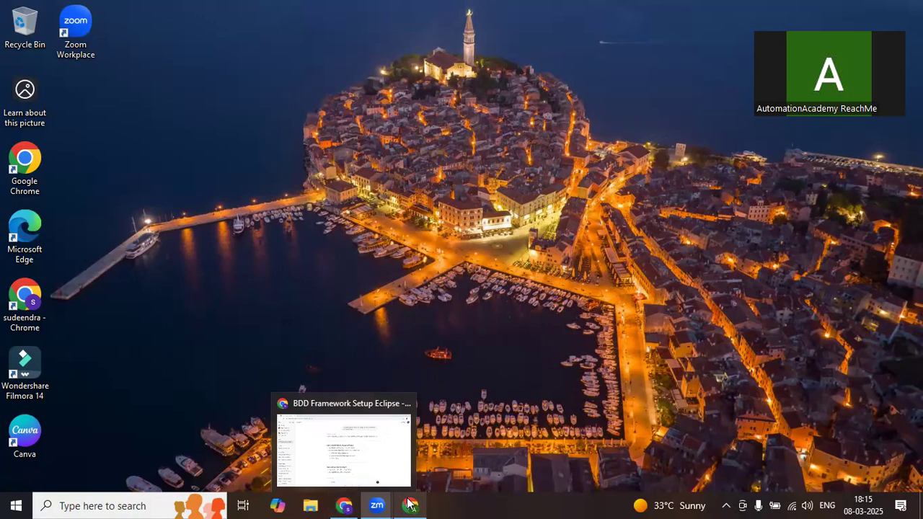
- Search the web in Chrome for "eclipse download" and open the Eclipse Foundation's Eclipse Downloads page
{"action": "left_click", "coordinate": [408, 503]}
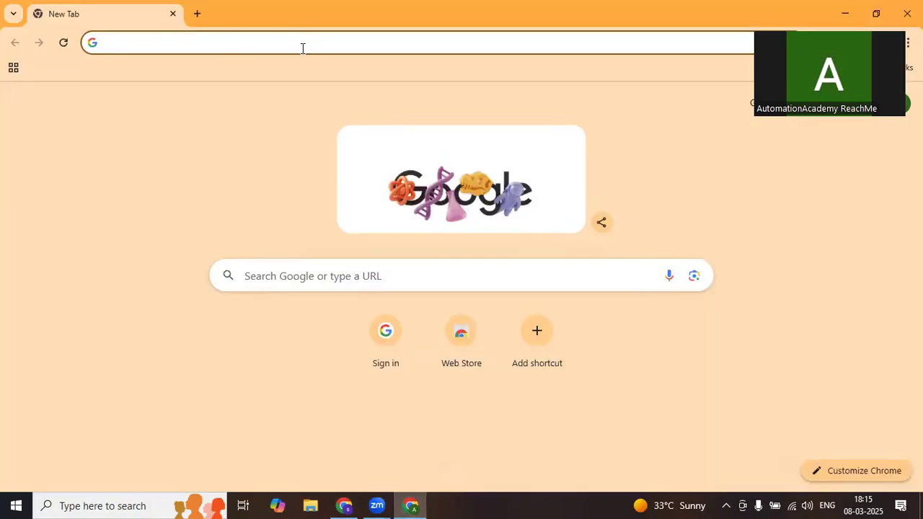
{"action": "type", "text": "eclipse"}
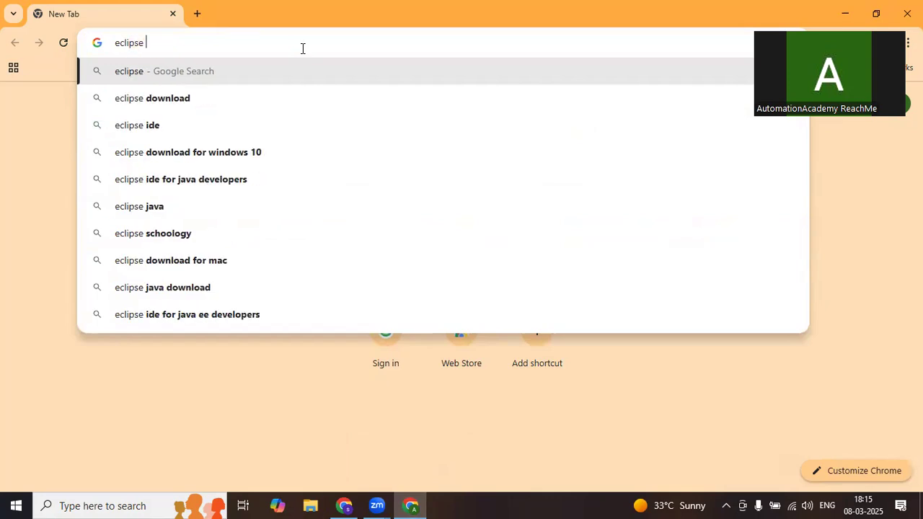
{"action": "key", "text": "Down"}
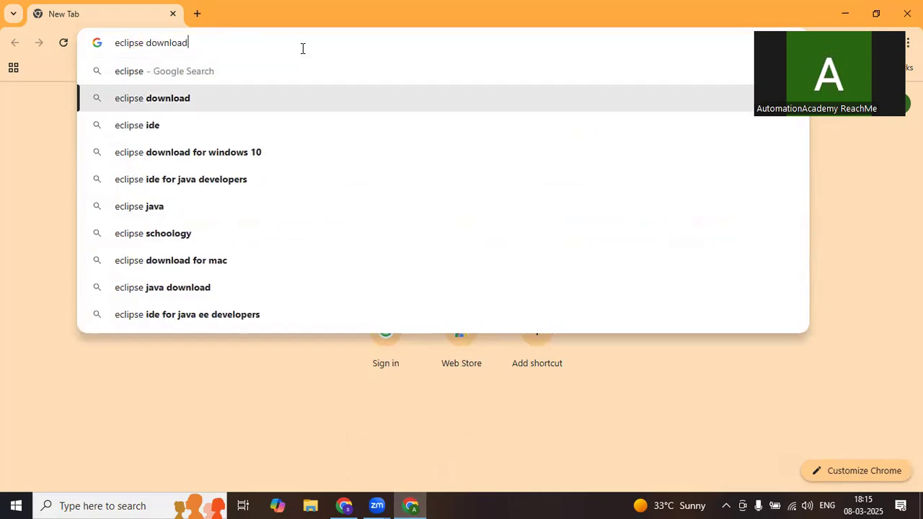
{"action": "key", "text": "Return"}
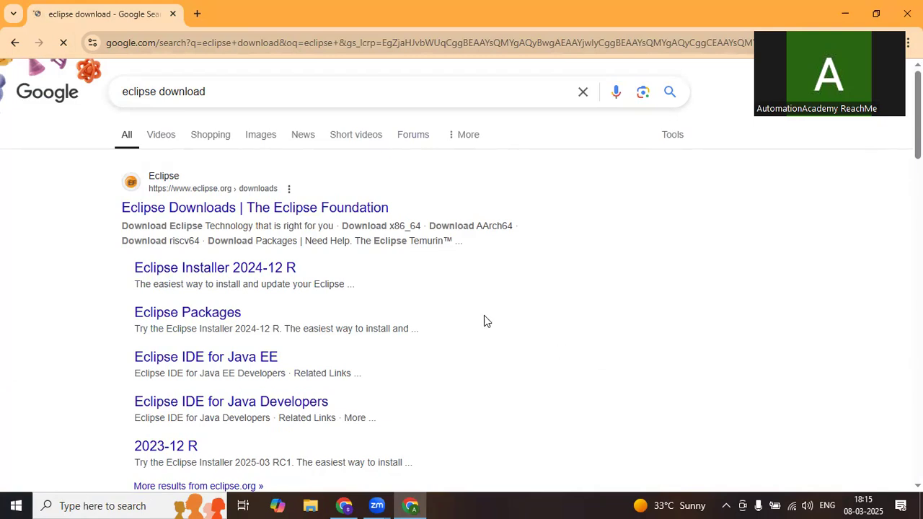
{"action": "left_click", "coordinate": [269, 209]}
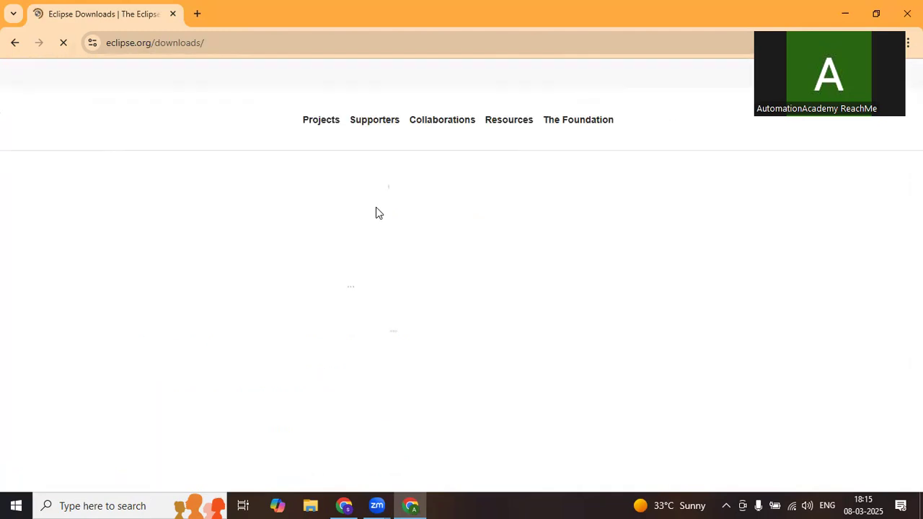
- Show the available download architectures for the desktop IDE packages
{"action": "scroll", "coordinate": [303, 292], "scroll_direction": "down", "scroll_amount": 2}
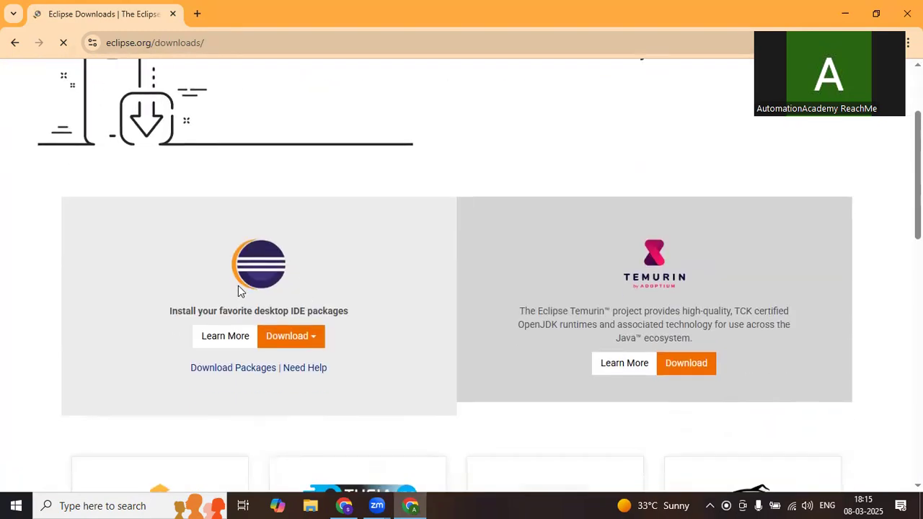
{"action": "scroll", "coordinate": [270, 286], "scroll_direction": "down", "scroll_amount": 2}
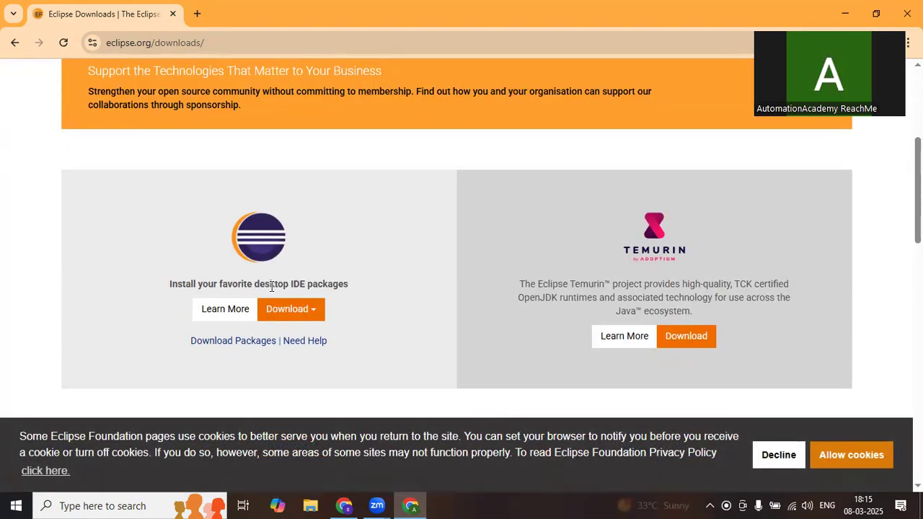
{"action": "left_click", "coordinate": [316, 316]}
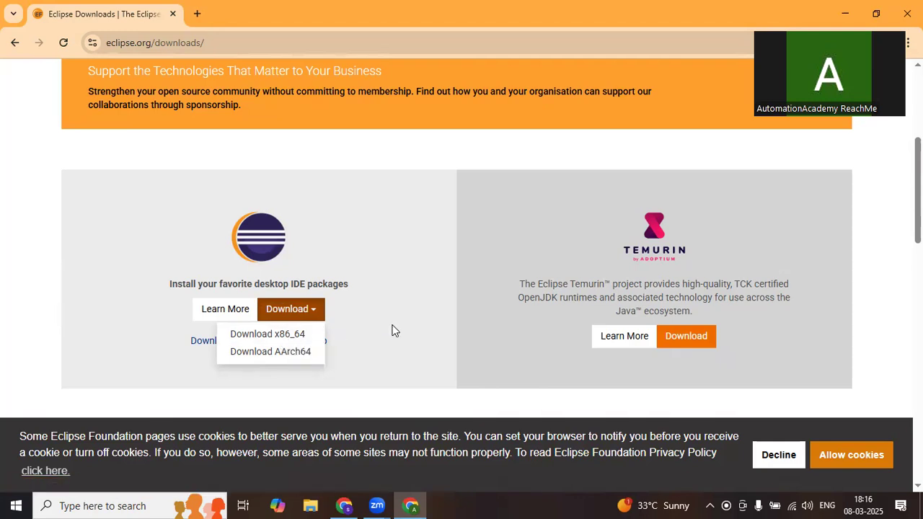
- Open the properties of This PC in Windows and check the system type in the device specifications
{"action": "key", "text": "super"}
{"action": "type", "text": "pc"}
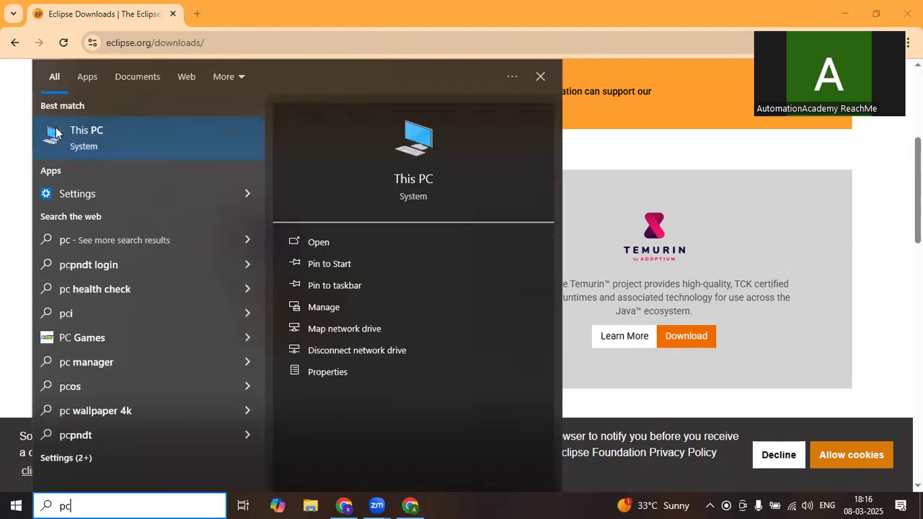
{"action": "left_click", "coordinate": [340, 371]}
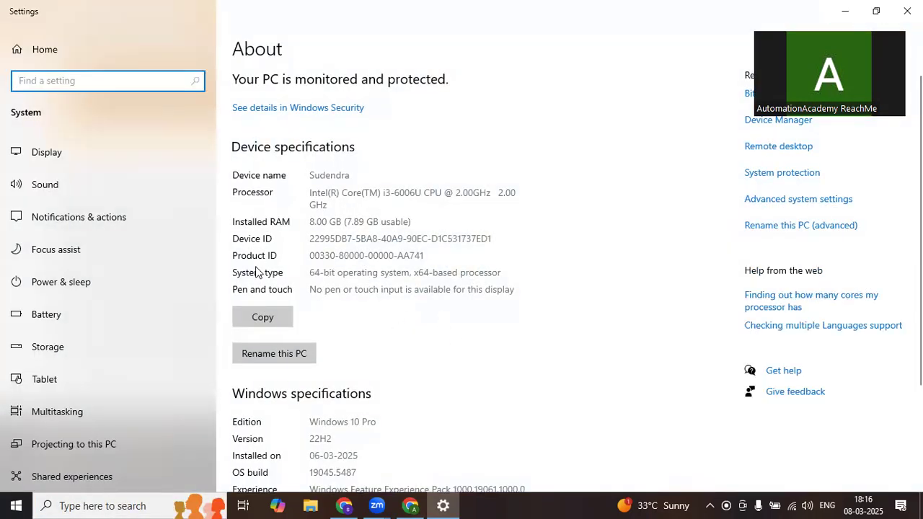
{"action": "left_click", "coordinate": [349, 273]}
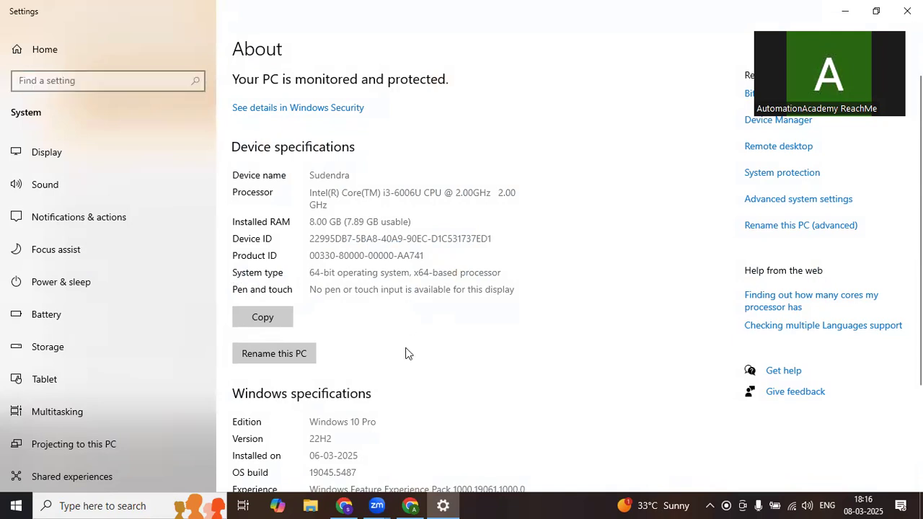
- Return to the Eclipse page in Chrome and download the x86_64 installer, eclipse-inst-jre-win64.exe
{"action": "mouse_move", "coordinate": [411, 505]}
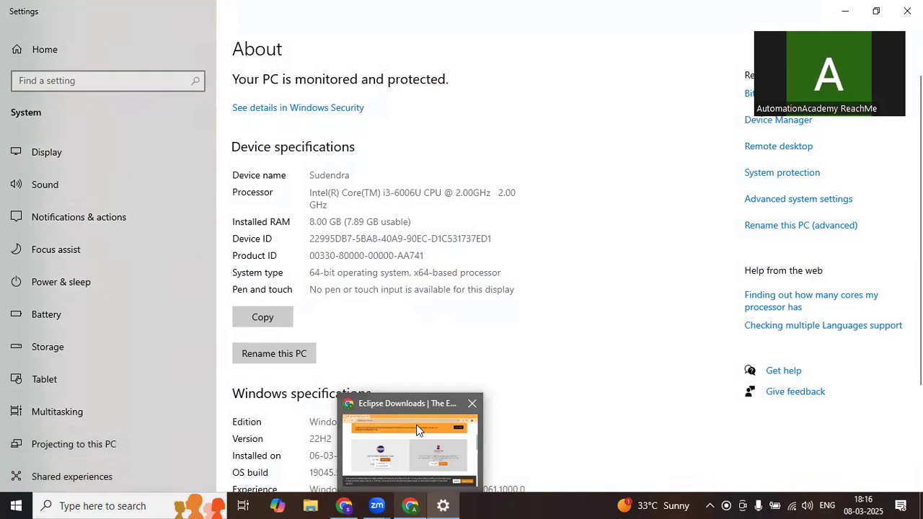
{"action": "left_click", "coordinate": [418, 428]}
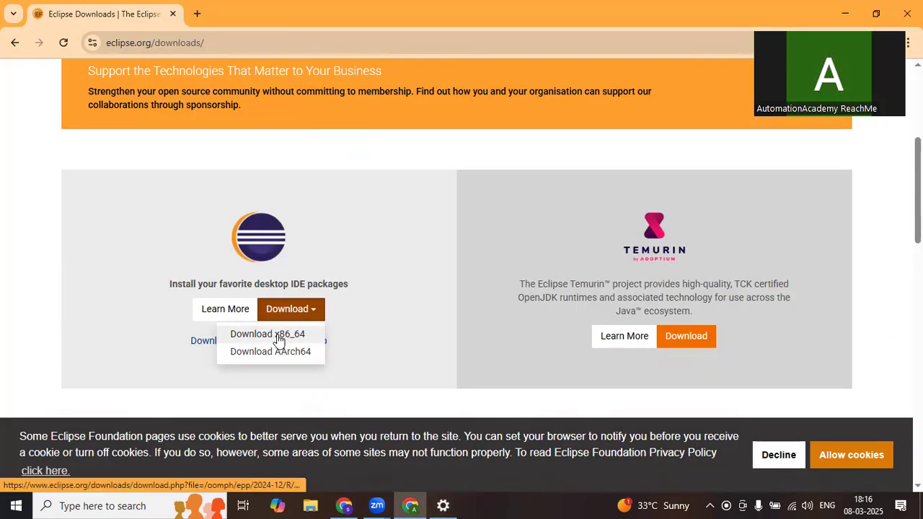
{"action": "left_click", "coordinate": [294, 337]}
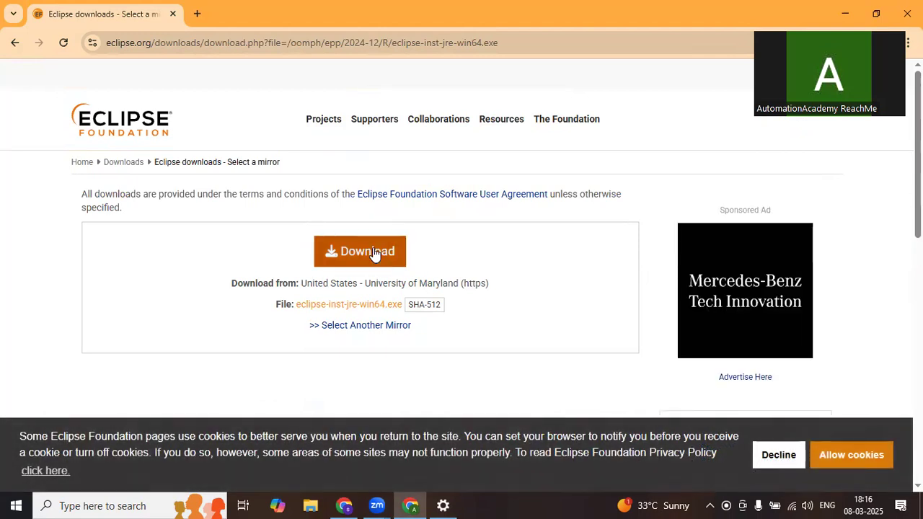
{"action": "left_click", "coordinate": [373, 248]}
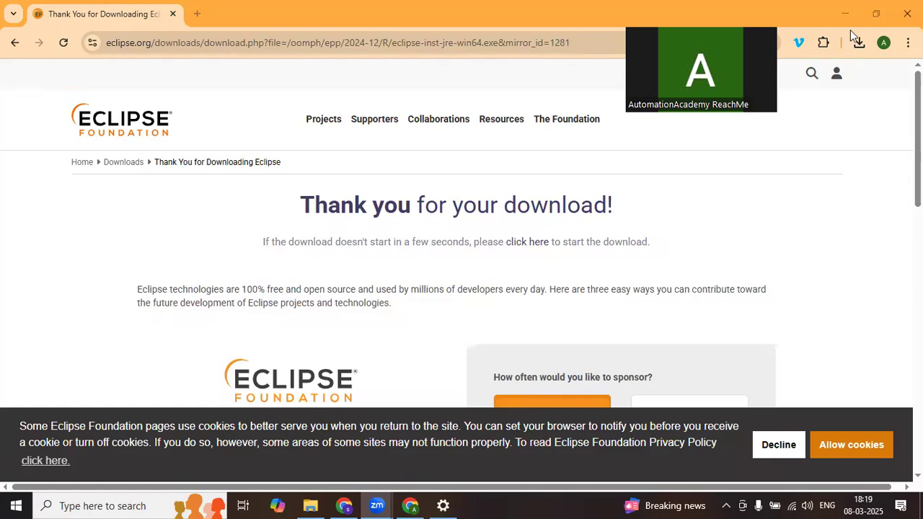
- Open the Downloads folder in File Explorer, maximize its window and run the eclipse-inst-jre-win64 installer
{"action": "left_click", "coordinate": [312, 504]}
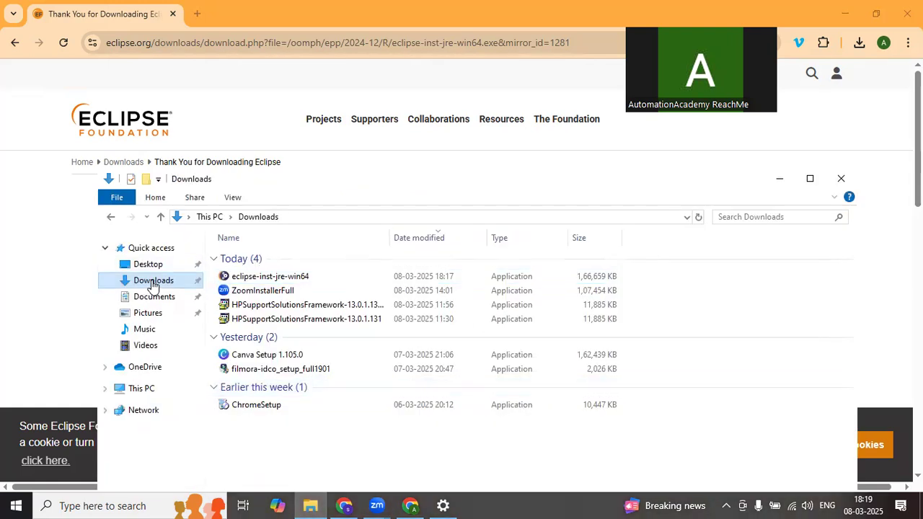
{"action": "left_click", "coordinate": [347, 164]}
{"action": "left_click", "coordinate": [310, 505]}
{"action": "left_click", "coordinate": [813, 184]}
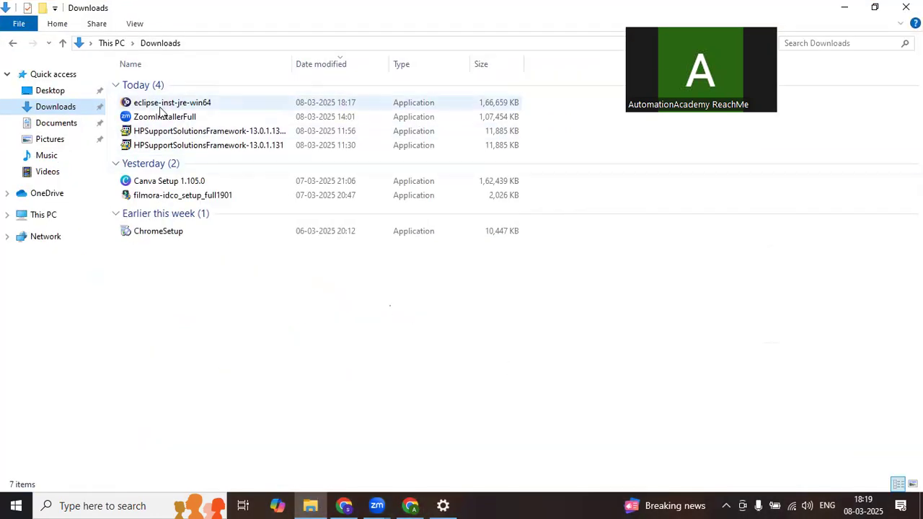
{"action": "left_click", "coordinate": [171, 108]}
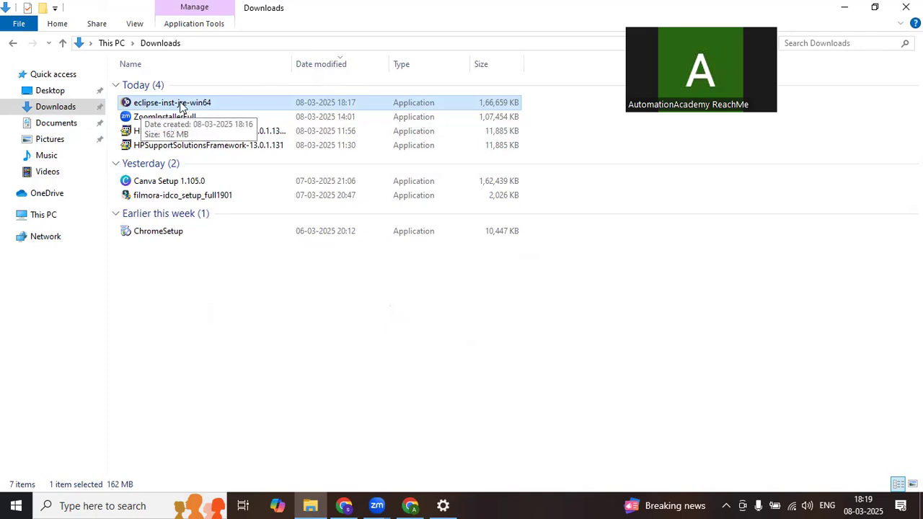
{"action": "double_click", "coordinate": [187, 107]}
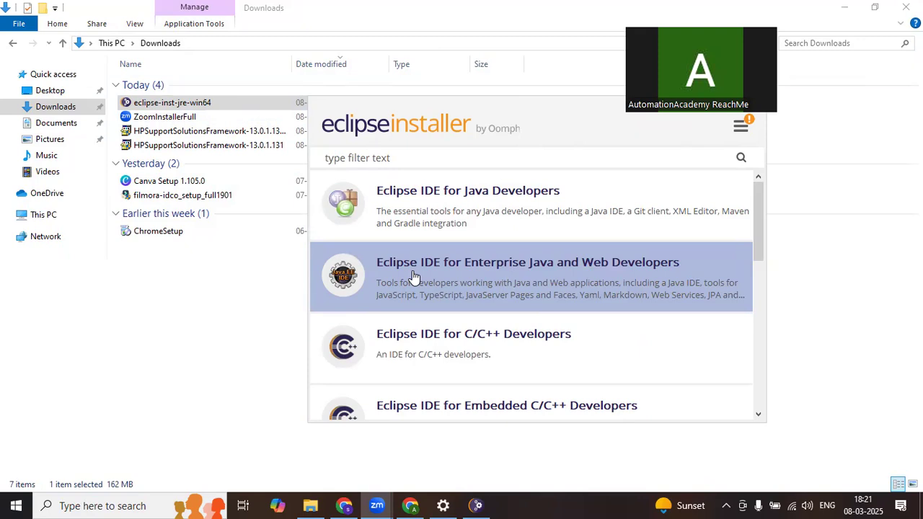
- Install Eclipse IDE for Enterprise Java and Web Developers into C:\Users\HP\eclipse\jee-2024-12, accepting the software user agreement
{"action": "left_click", "coordinate": [571, 265]}
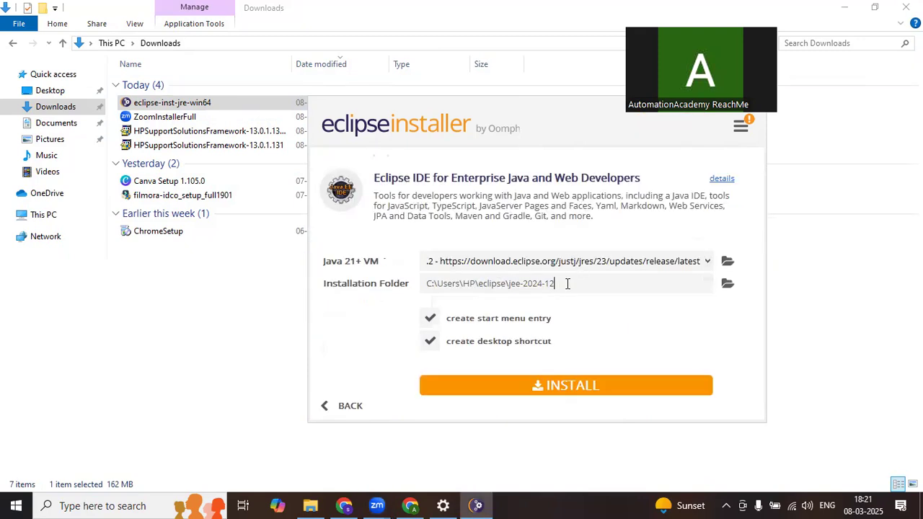
{"action": "left_click", "coordinate": [573, 393]}
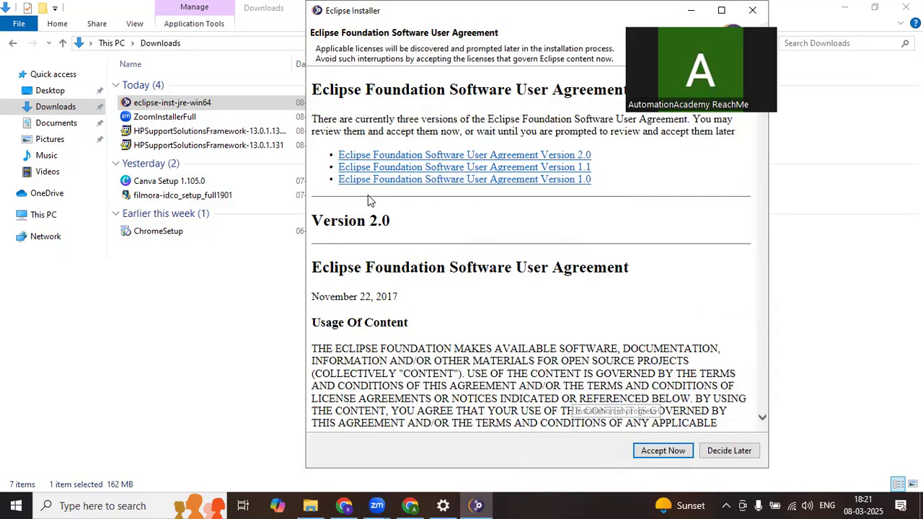
{"action": "left_click", "coordinate": [672, 450]}
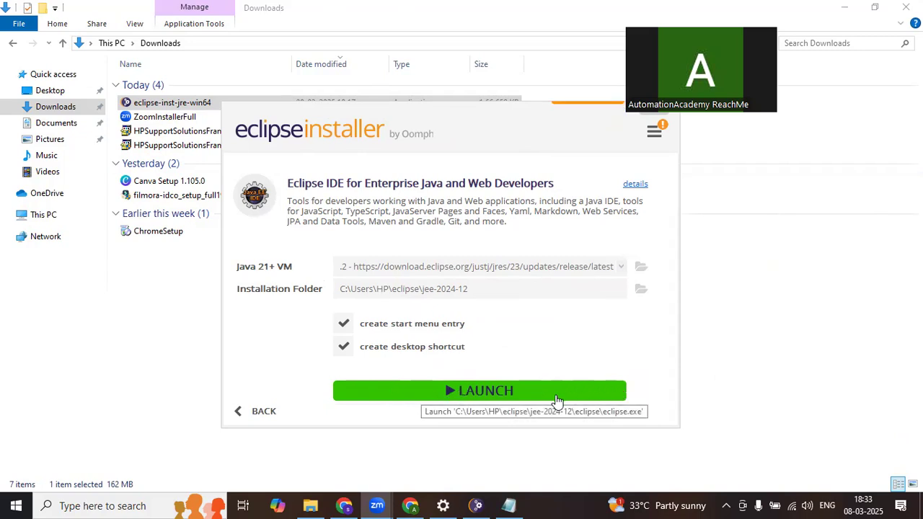
- Launch the installed Eclipse IDE with C:\Users\HP\eclipse-workspace as the workspace directory
{"action": "left_click", "coordinate": [506, 396]}
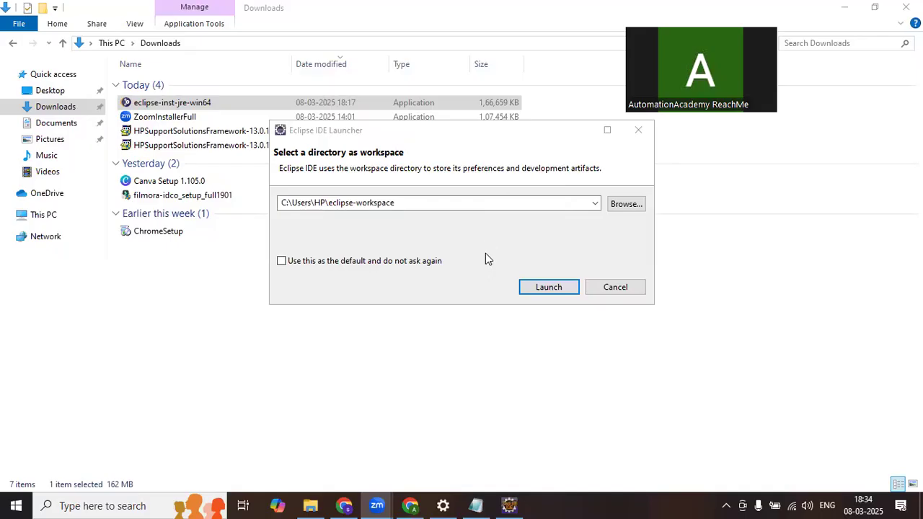
{"action": "left_click", "coordinate": [435, 134]}
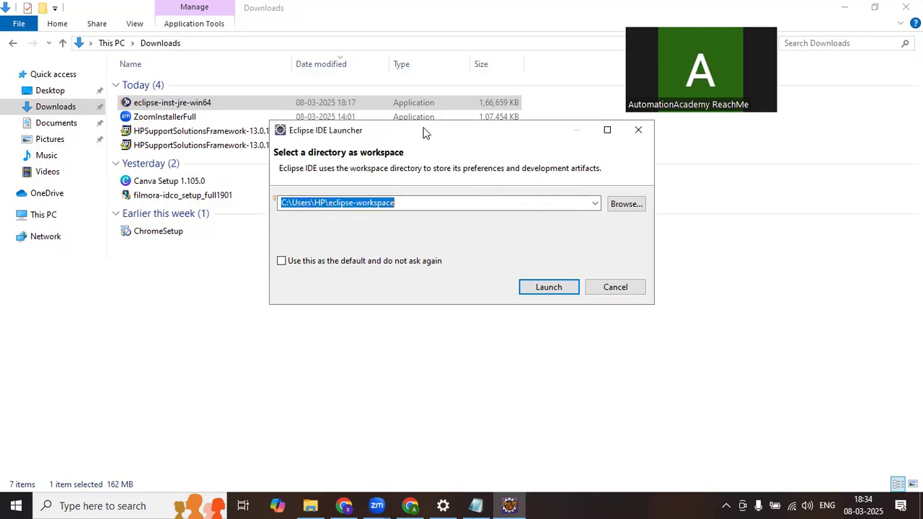
{"action": "left_click_drag", "start_coordinate": [423, 133], "coordinate": [274, 121]}
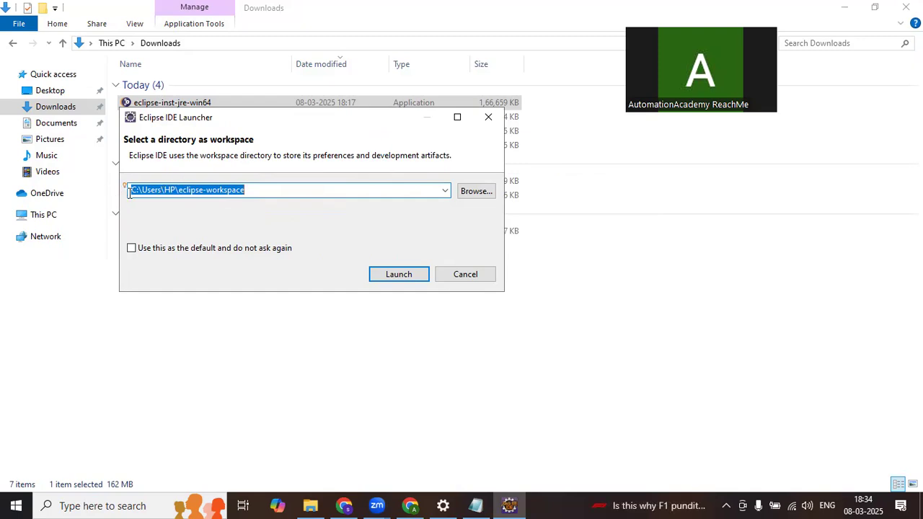
{"action": "left_click", "coordinate": [399, 275]}
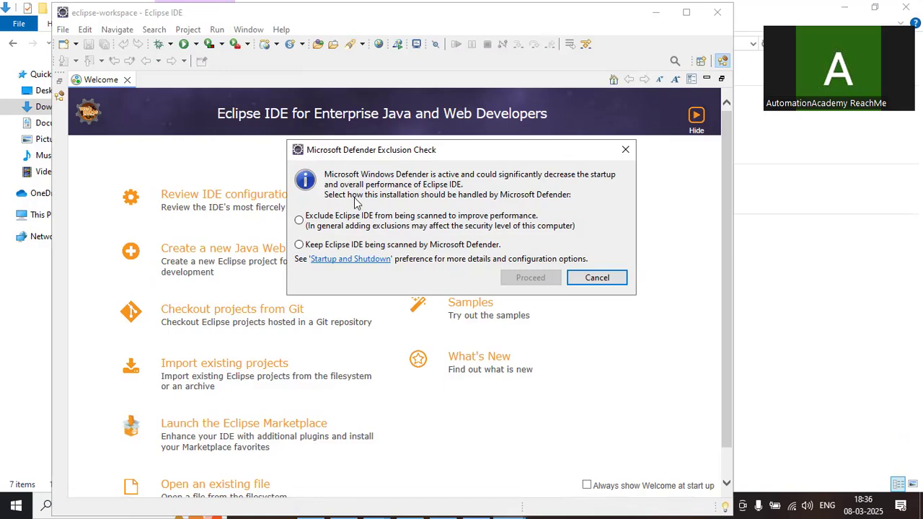
- Try to exclude Eclipse IDE from Microsoft Defender scanning and maximize the IDE window
{"action": "left_click", "coordinate": [297, 219]}
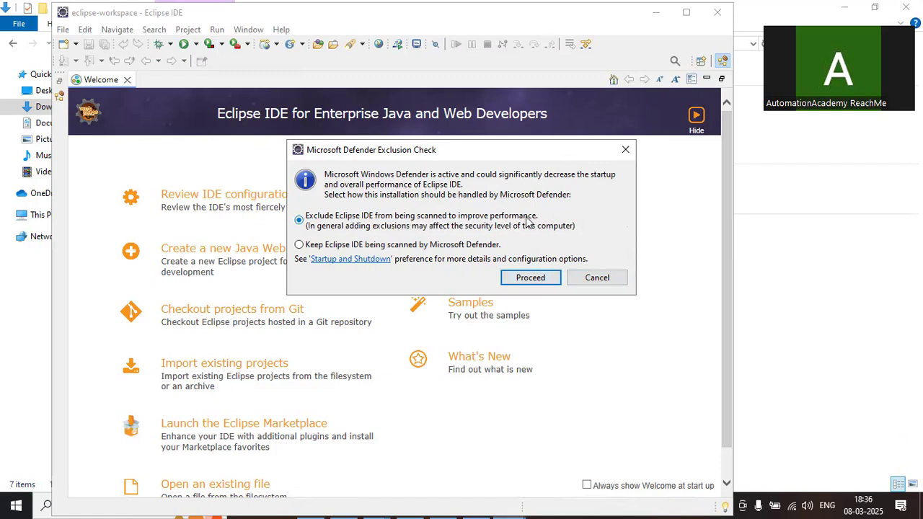
{"action": "left_click", "coordinate": [530, 280]}
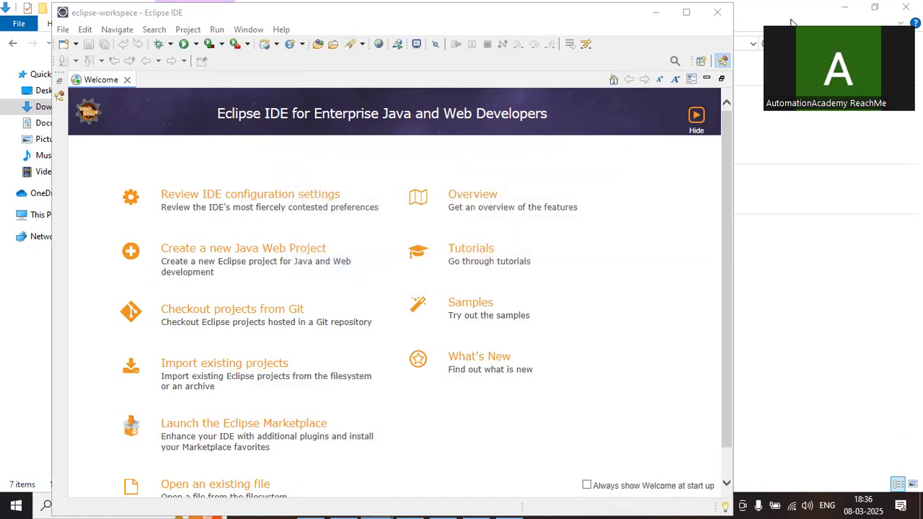
{"action": "left_click", "coordinate": [686, 13]}
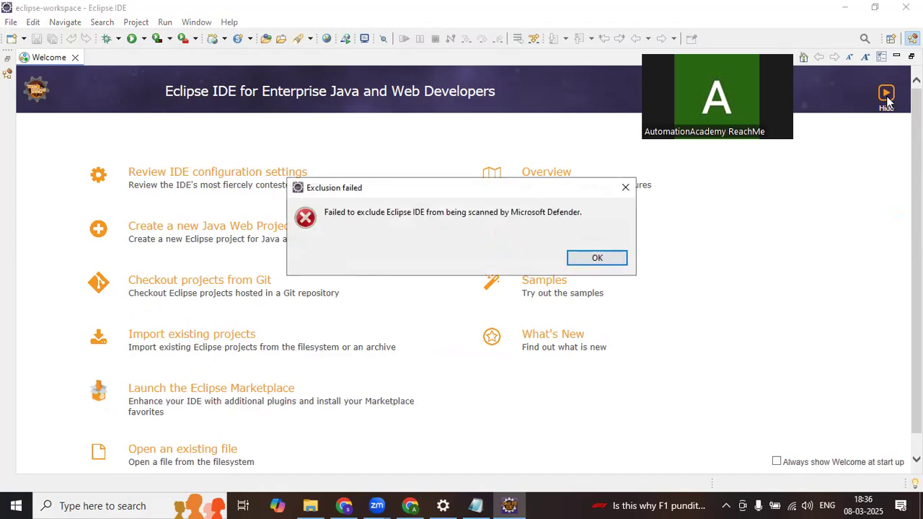
{"action": "left_click", "coordinate": [596, 258]}
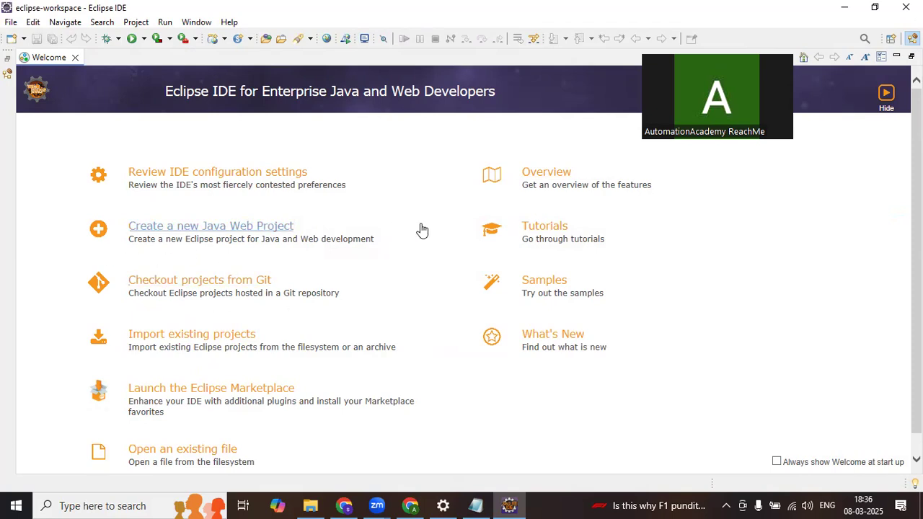
- Look over the Welcome page options and hide the page to reach the workbench
{"action": "scroll", "coordinate": [331, 317], "scroll_direction": "down", "scroll_amount": 1}
{"action": "scroll", "coordinate": [173, 295], "scroll_direction": "up", "scroll_amount": 1}
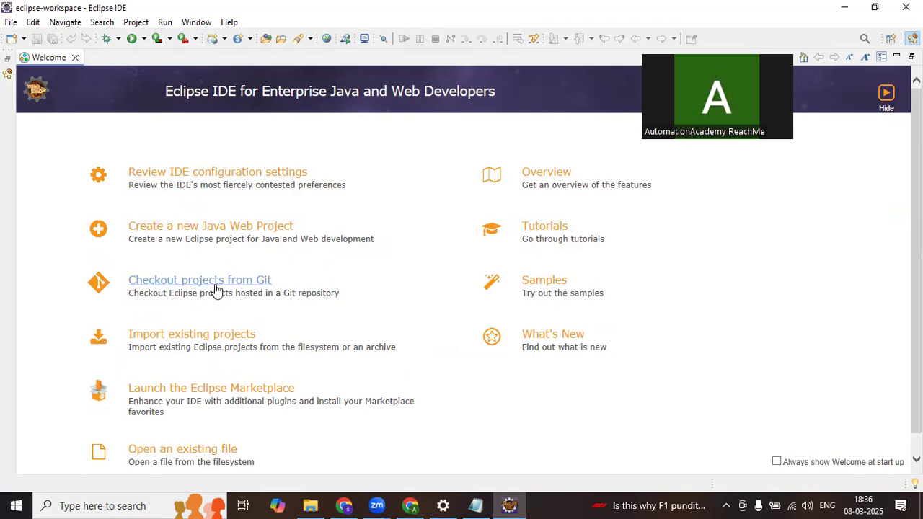
{"action": "scroll", "coordinate": [357, 291], "scroll_direction": "down", "scroll_amount": 1}
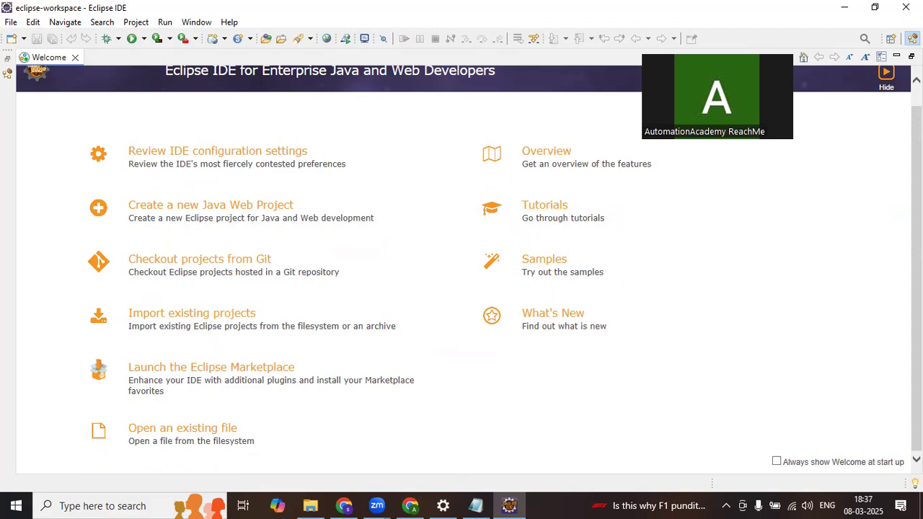
{"action": "scroll", "coordinate": [778, 177], "scroll_direction": "up", "scroll_amount": 1}
{"action": "left_click", "coordinate": [885, 96]}
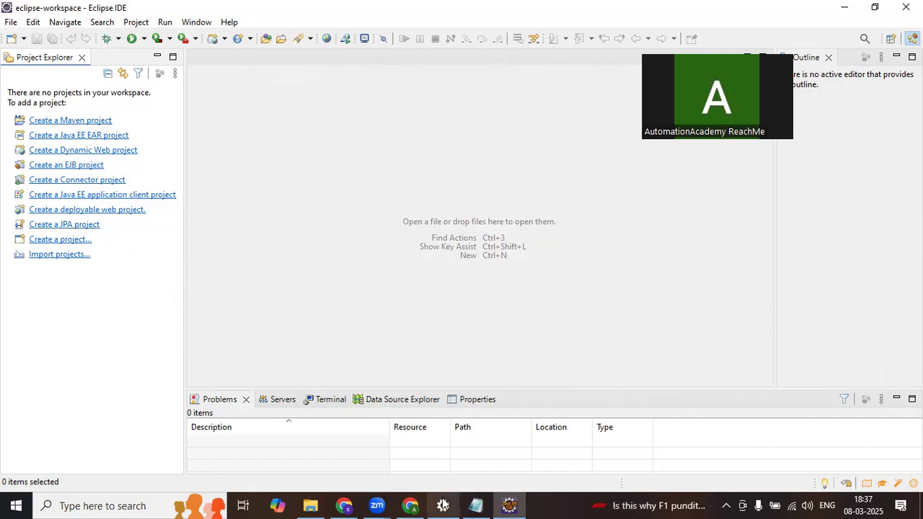
- Bring up the Notepad note about the WhatsApp channel, enlarge and reposition its window, and highlight the phone number
{"action": "left_click", "coordinate": [475, 505]}
{"action": "left_click_drag", "start_coordinate": [274, 397], "coordinate": [328, 266]}
{"action": "double_click", "coordinate": [207, 298]}
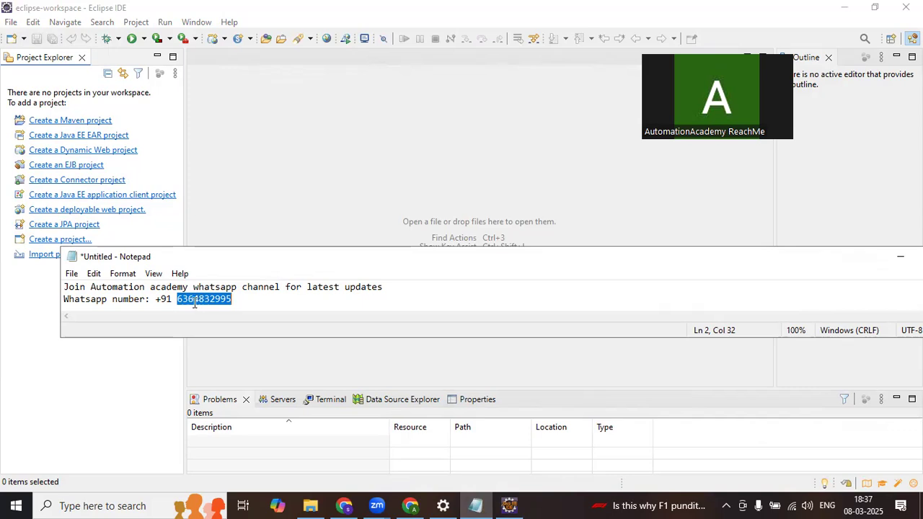
{"action": "left_click", "coordinate": [270, 300]}
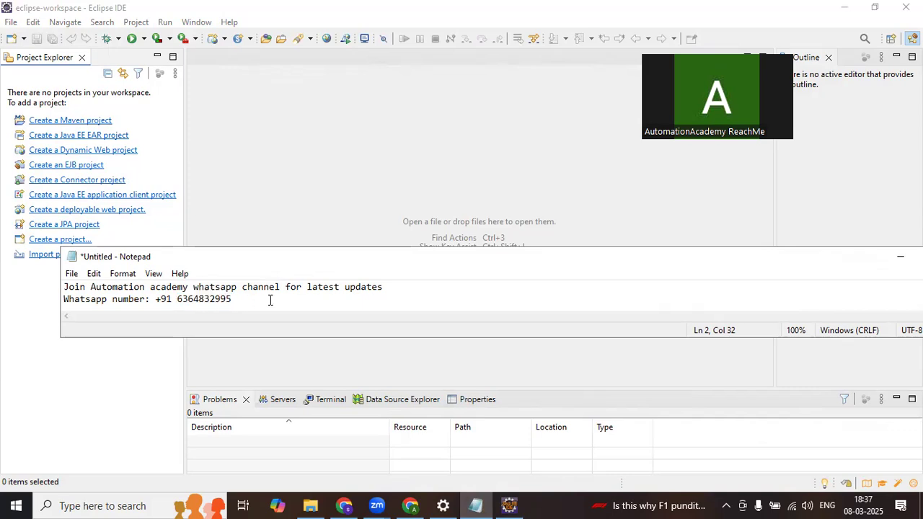
{"action": "key", "text": "Return"}
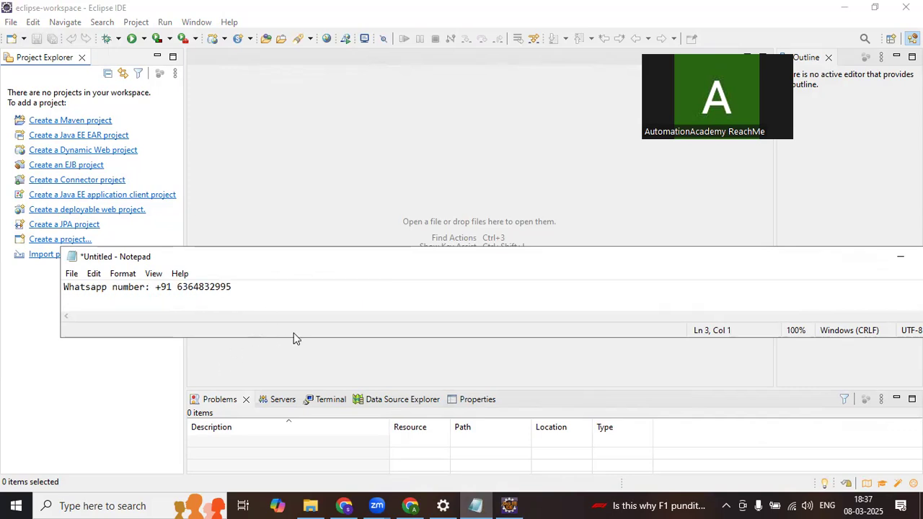
{"action": "left_click_drag", "start_coordinate": [293, 342], "coordinate": [293, 403]}
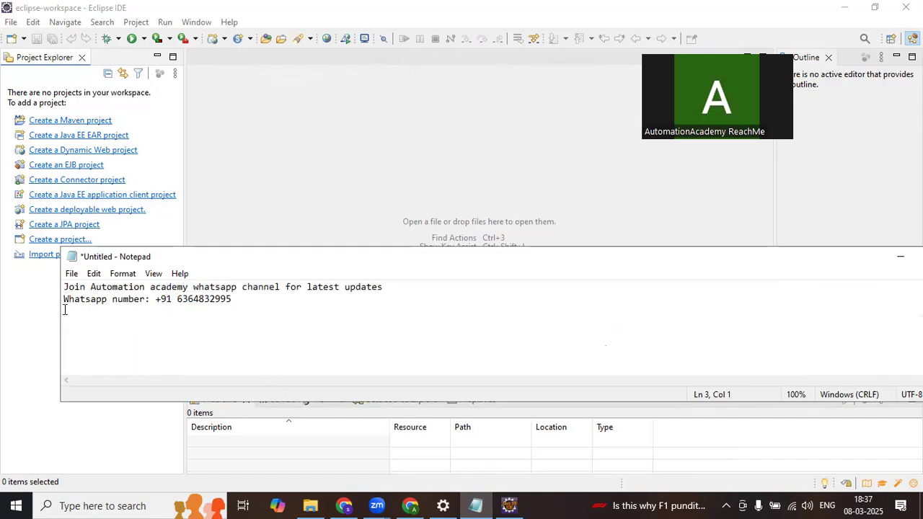
{"action": "double_click", "coordinate": [209, 300]}
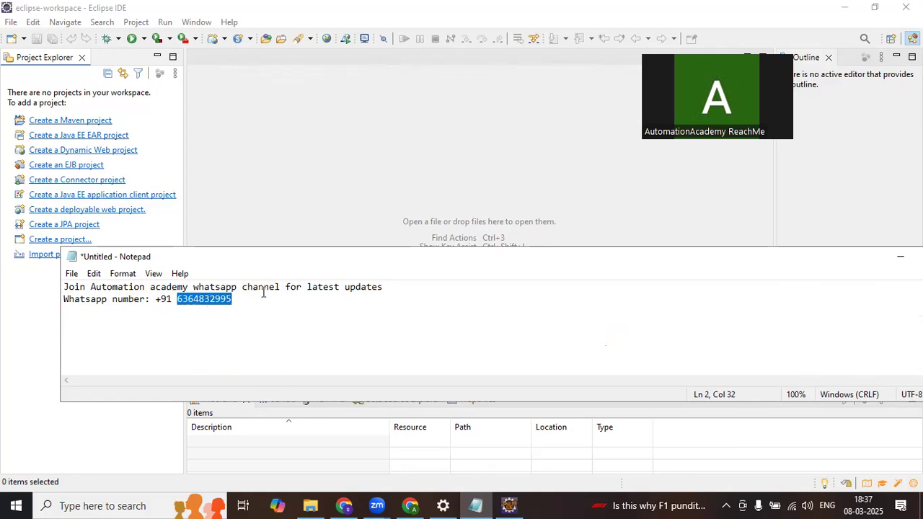
{"action": "left_click_drag", "start_coordinate": [278, 265], "coordinate": [278, 299]}
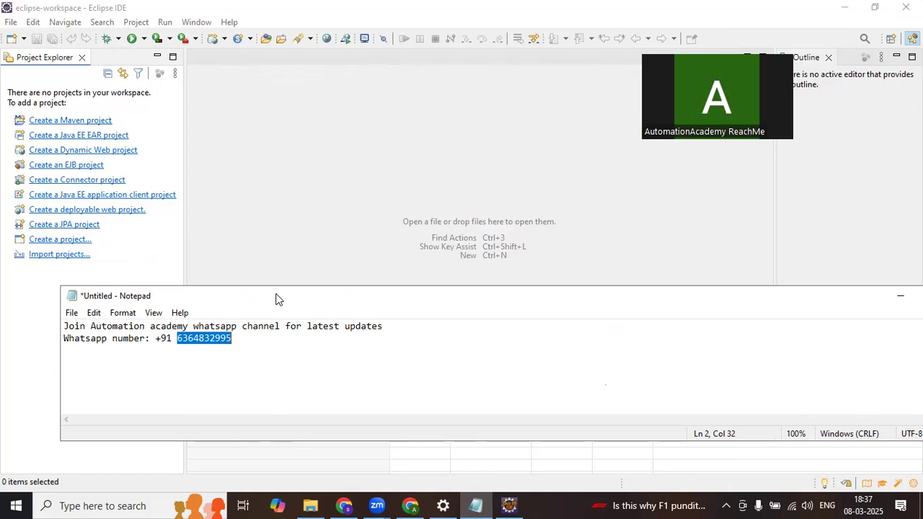
{"action": "left_click_drag", "start_coordinate": [278, 298], "coordinate": [229, 282]}
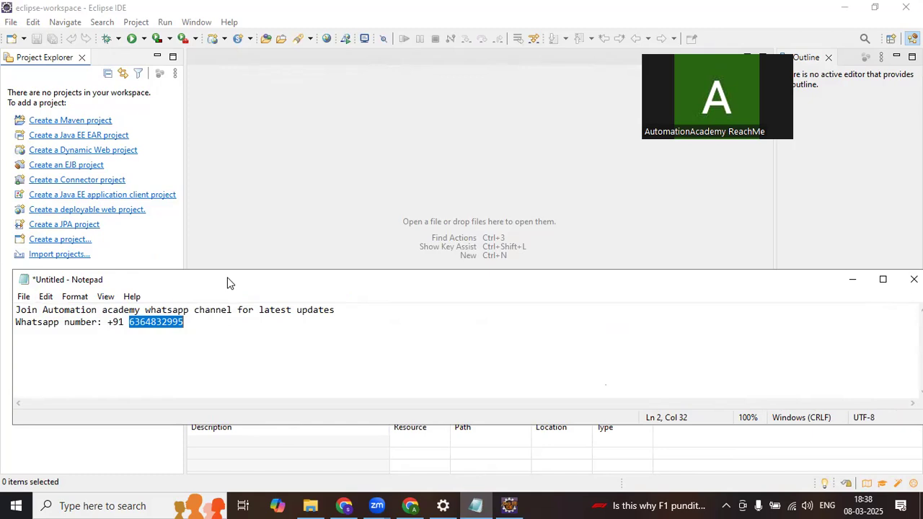